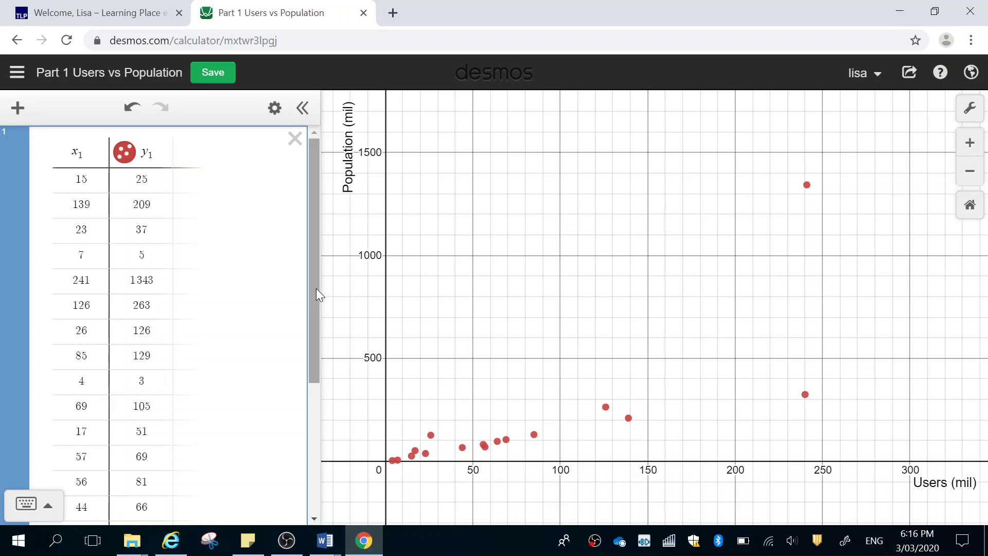
- Below the data table, start expression row 2 with y1 ~ for a regression
{"action": "left_click_drag", "start_coordinate": [316, 288], "coordinate": [317, 417]}
{"action": "left_click", "coordinate": [294, 421]}
{"action": "left_click", "coordinate": [118, 476]}
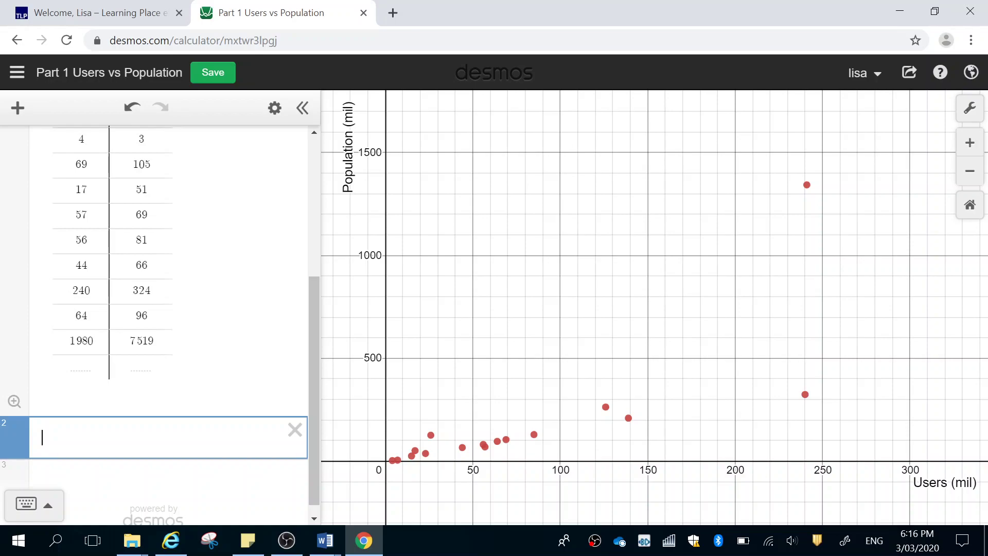
{"action": "type", "text": "y1"}
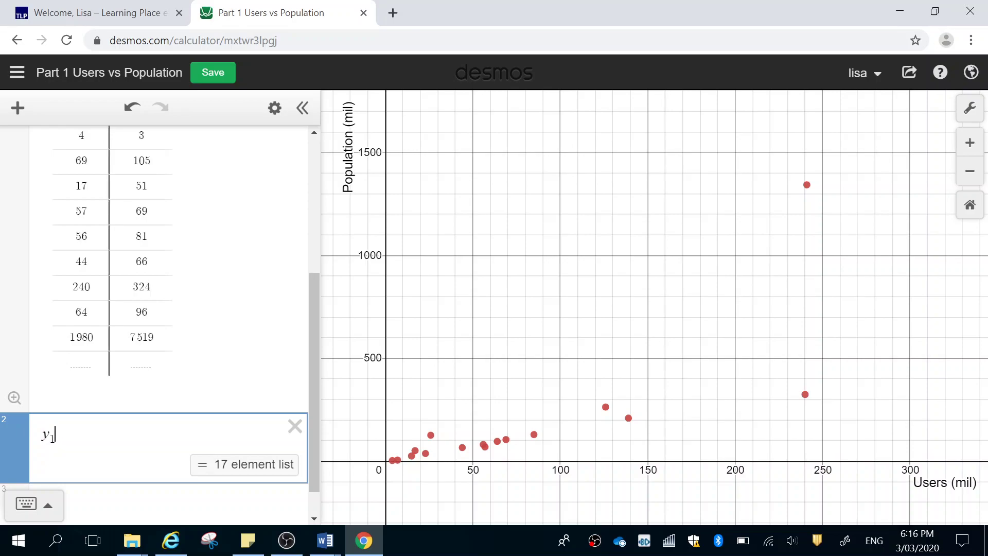
{"action": "key", "text": "asciicircum"}
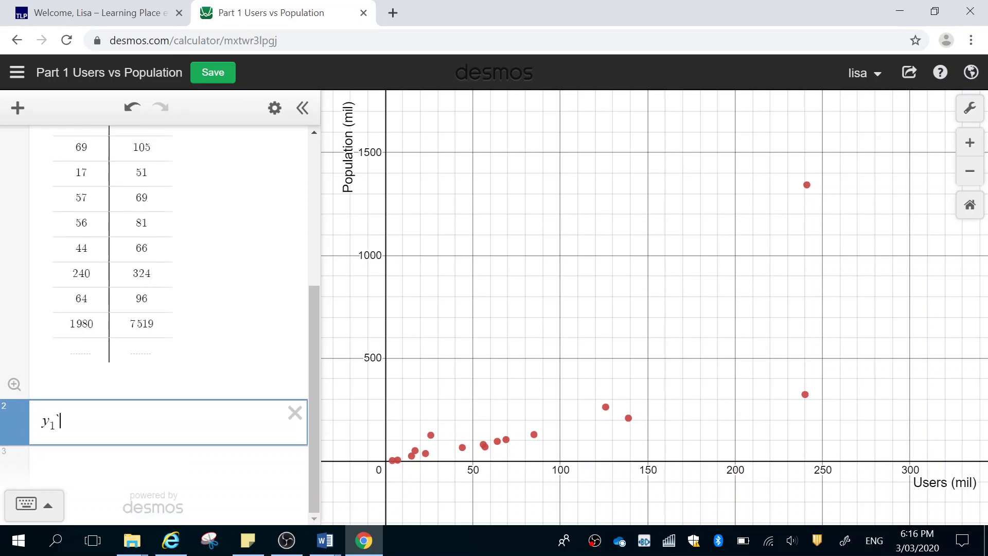
{"action": "key", "text": "BackSpace"}
{"action": "type", "text": "~"}
- Complete the regression as y1 ~ mx1 + c, fitting m = 3.83945 and c = −106.375
{"action": "type", "text": "m"}
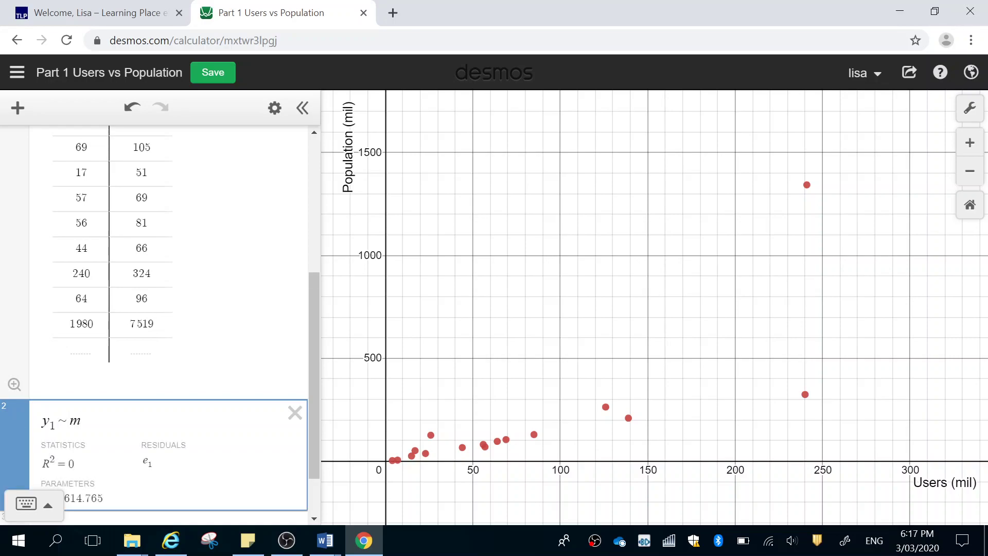
{"action": "type", "text": "x1 "}
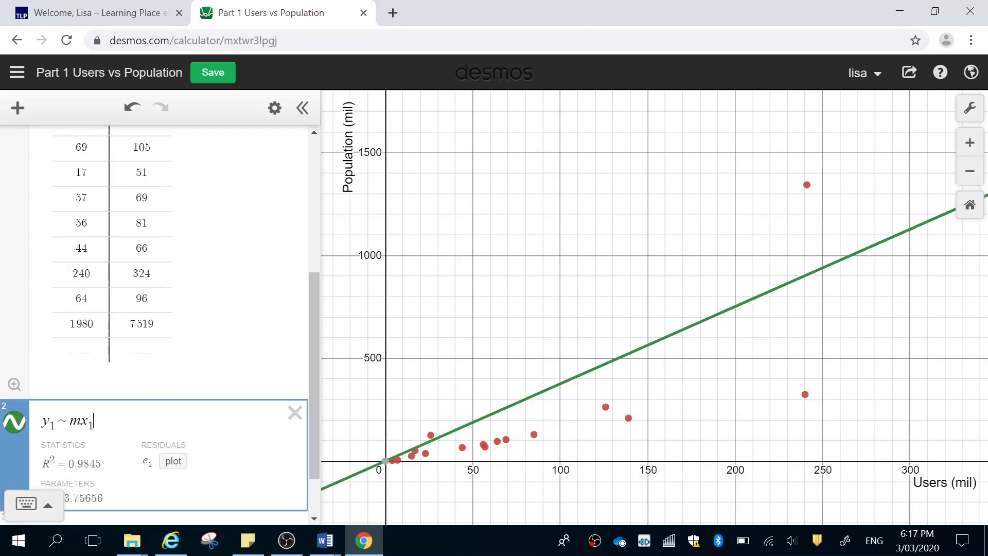
{"action": "type", "text": "+ c"}
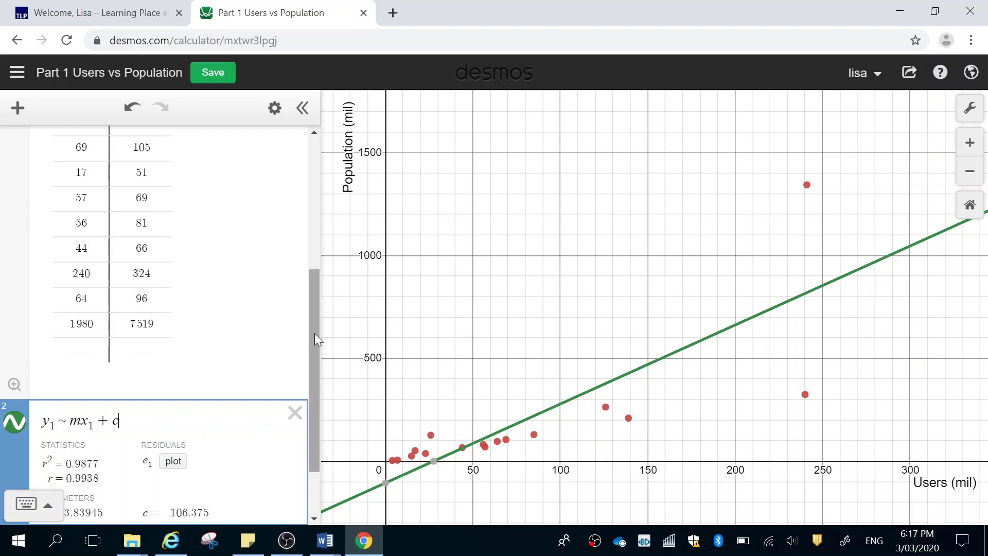
{"action": "left_click_drag", "start_coordinate": [314, 332], "coordinate": [320, 385]}
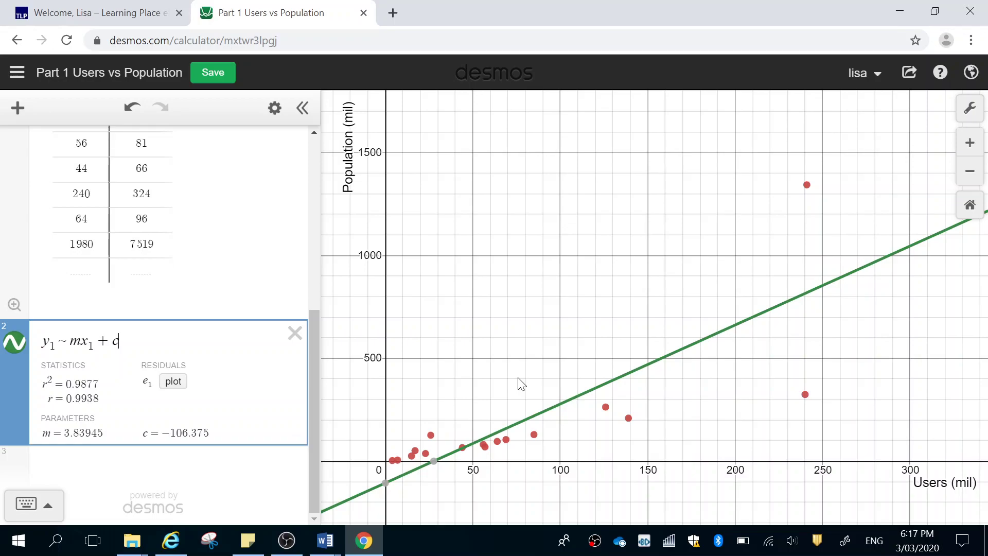
- Enter y = 3.83945x − 106.375 as expression row 3
{"action": "left_click", "coordinate": [147, 459]}
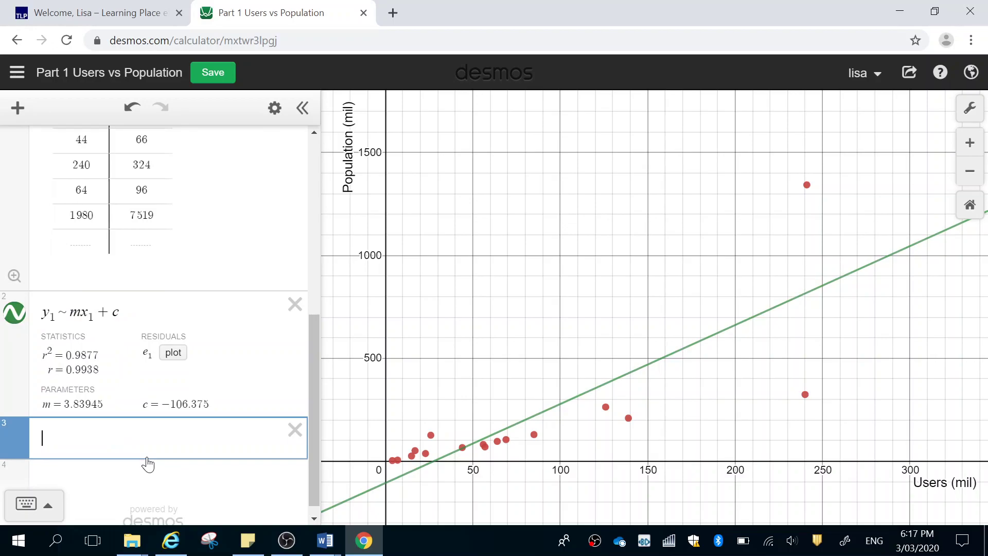
{"action": "type", "text": "y"}
{"action": "type", "text": "= 3.8"}
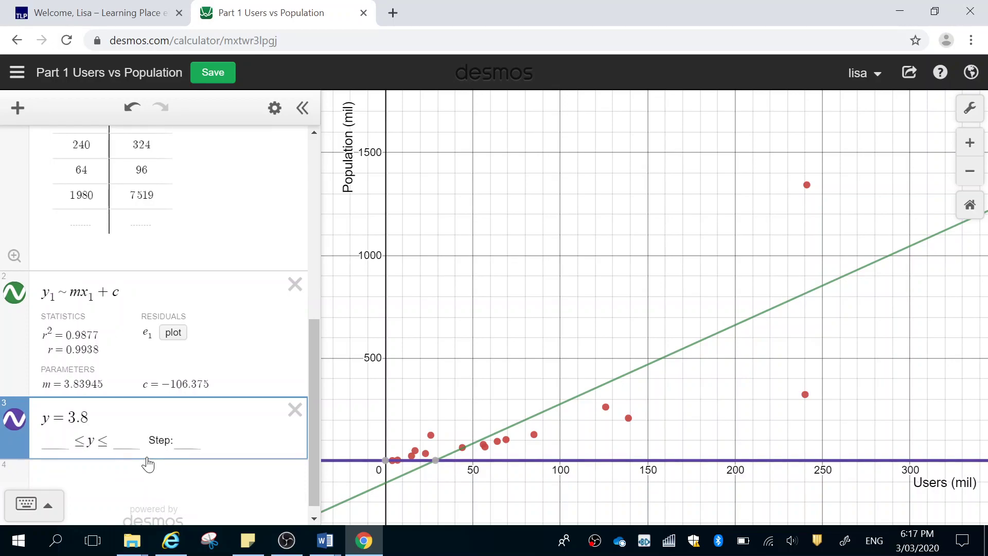
{"action": "type", "text": "3945x "}
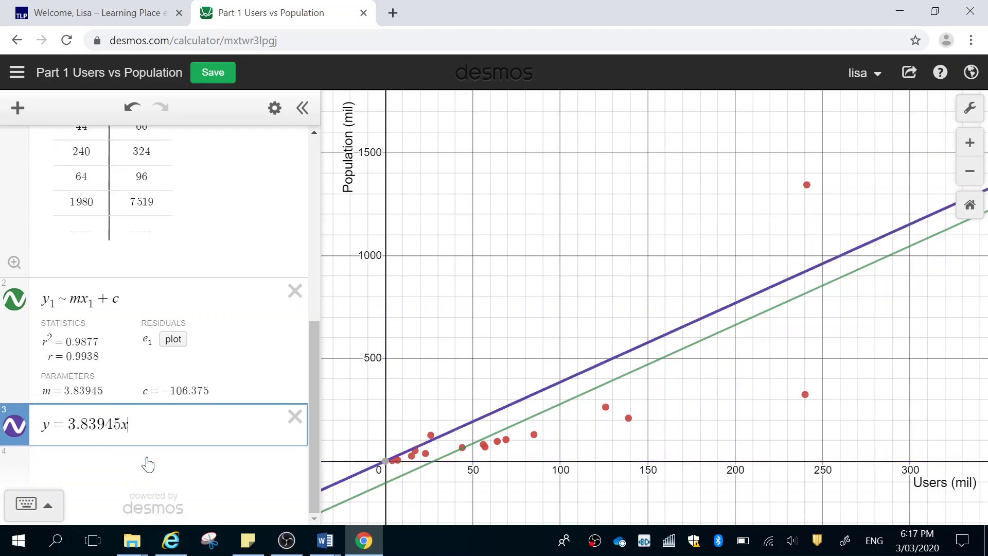
{"action": "type", "text": "+"}
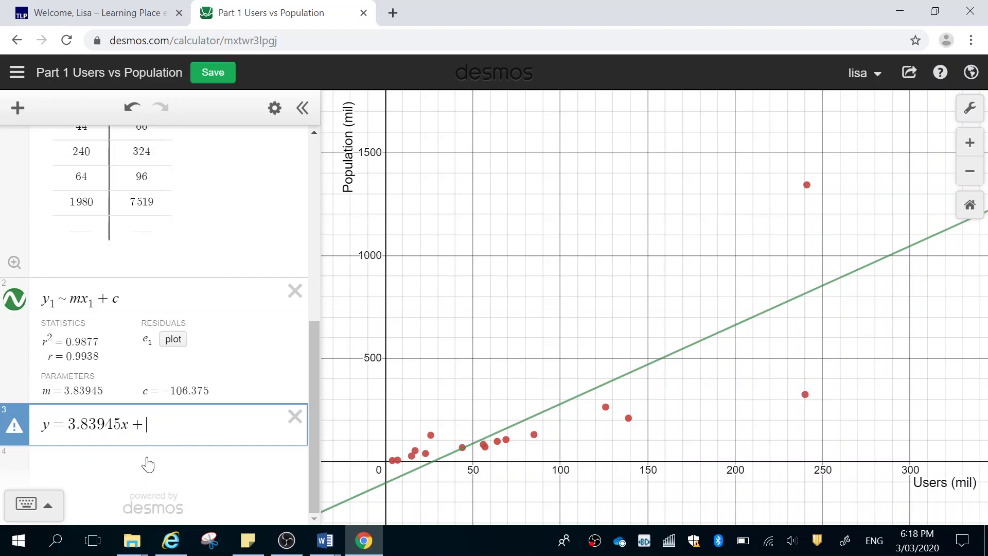
{"action": "key", "text": "BackSpace"}
{"action": "type", "text": "-106"}
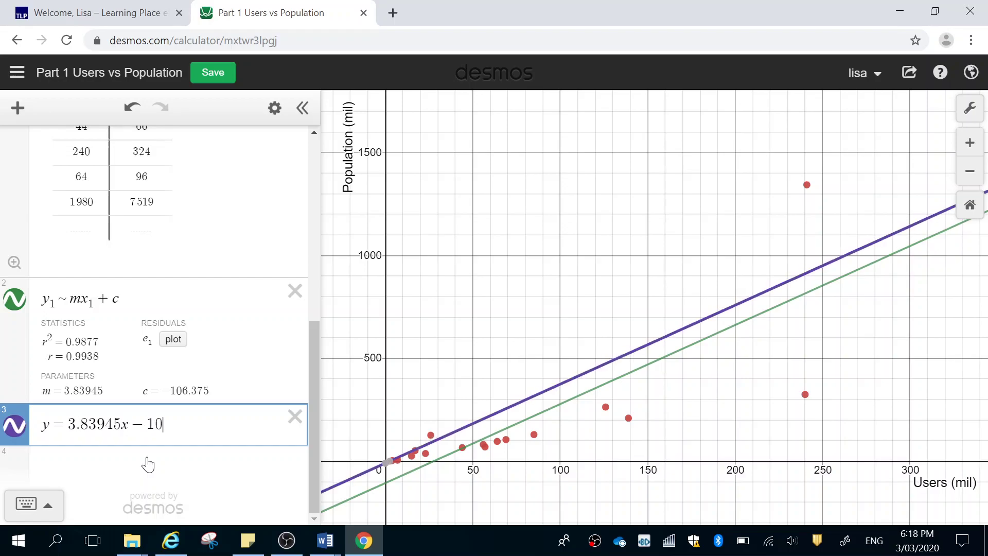
{"action": "type", "text": ".3"}
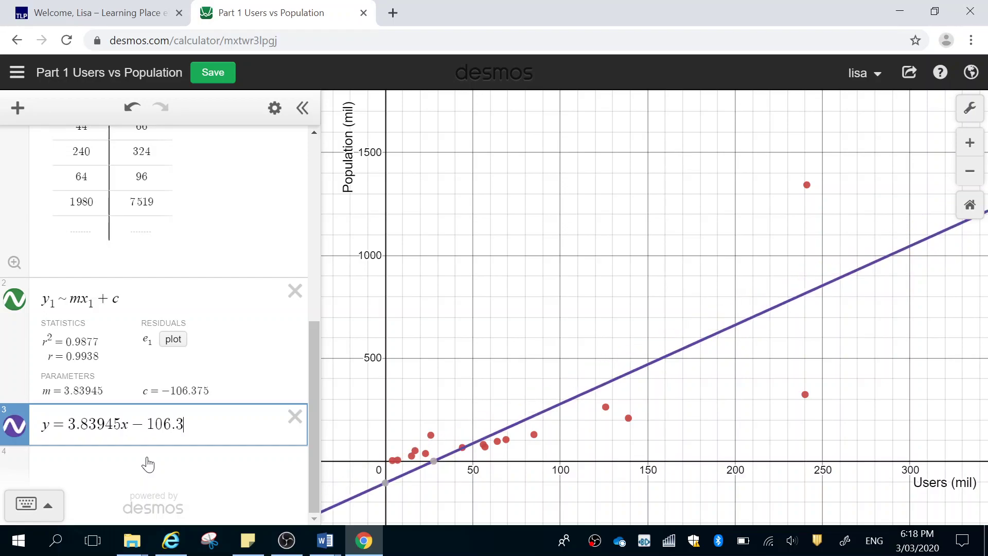
{"action": "type", "text": "75"}
{"action": "left_click", "coordinate": [385, 483]}
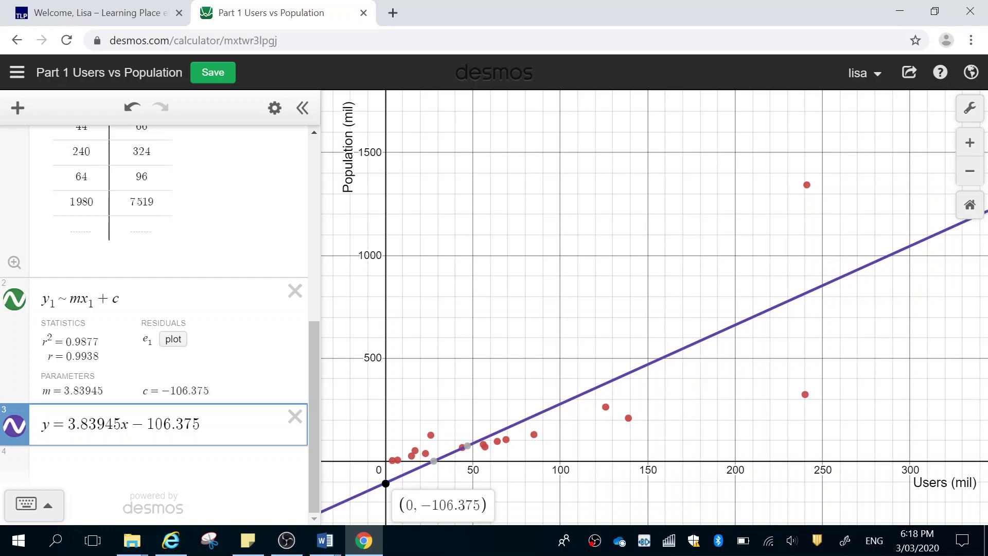
{"action": "left_click", "coordinate": [215, 446]}
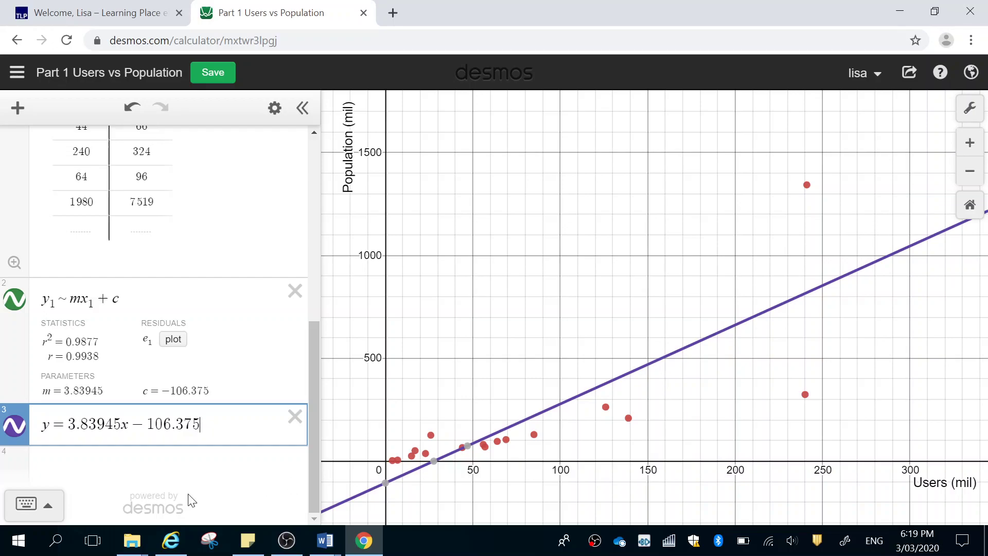
- Enter the through-origin regression y_1~mx_1 as expression row 4
{"action": "left_click", "coordinate": [102, 487]}
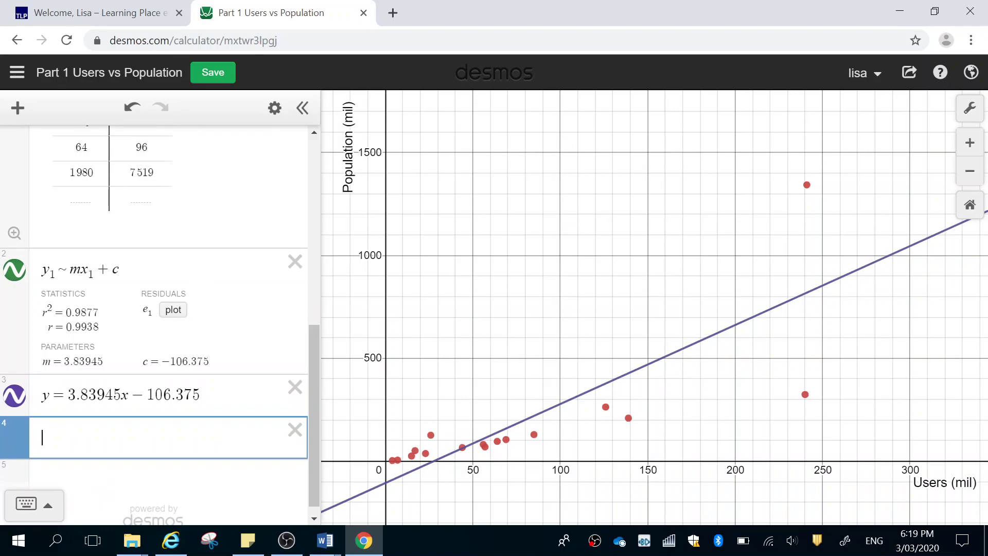
{"action": "key", "text": "Up"}
{"action": "key", "text": "Up"}
{"action": "key", "text": "shift+Left"}
{"action": "key", "text": "shift+Left"}
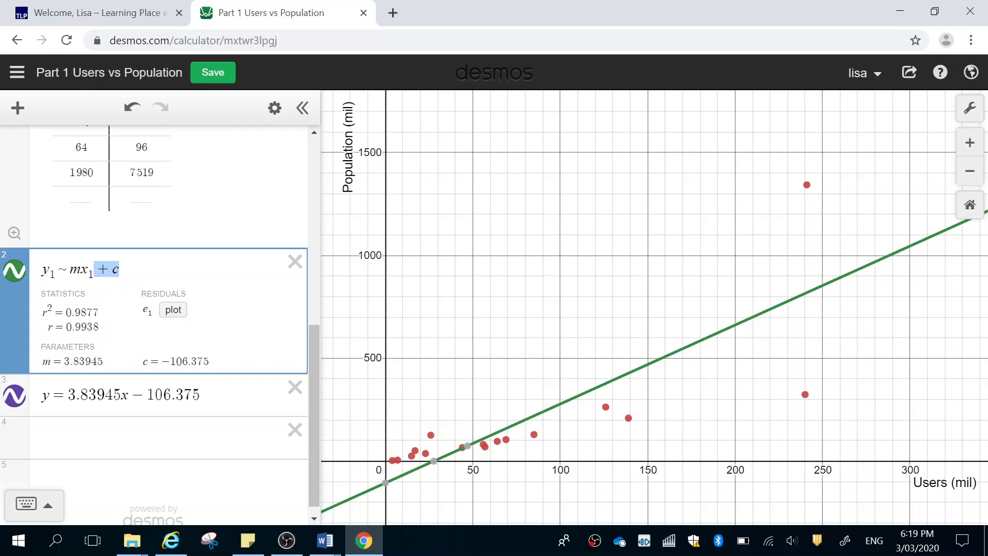
{"action": "left_click", "coordinate": [42, 438]}
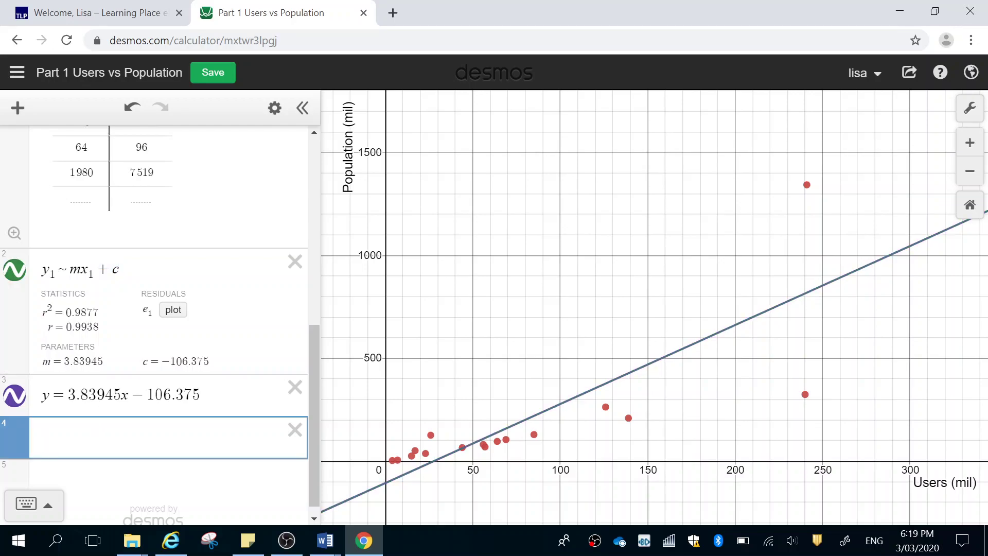
{"action": "type", "text": "y_1"}
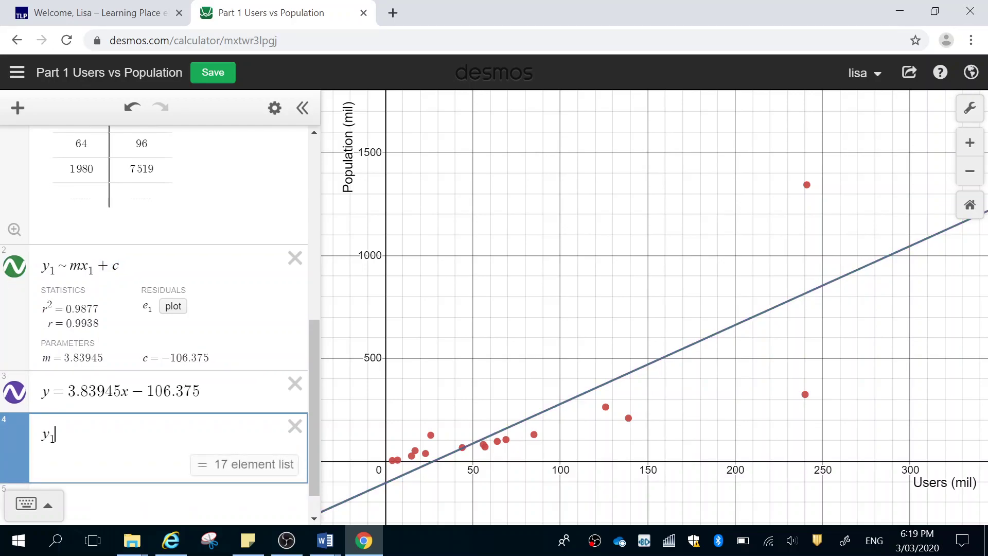
{"action": "type", "text": "~"}
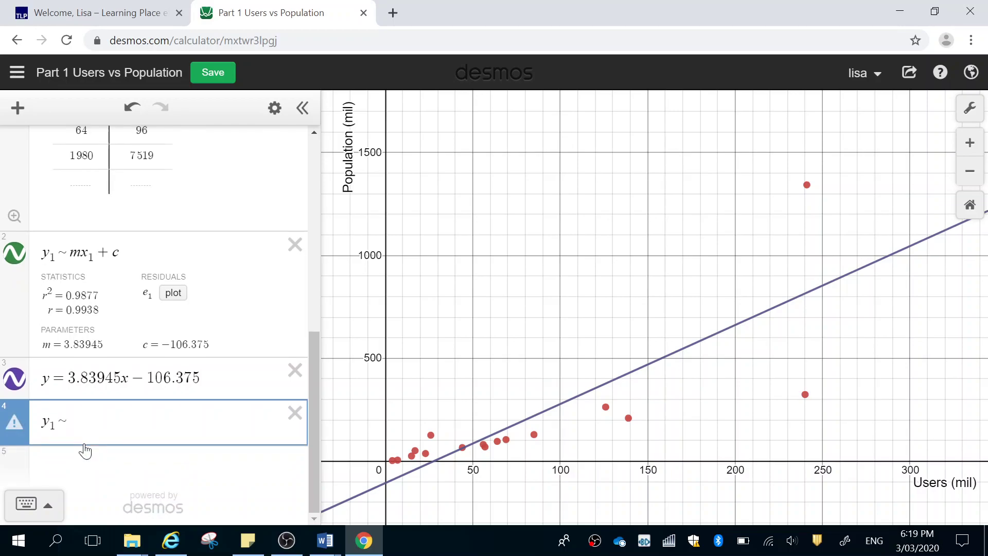
{"action": "type", "text": "mx_1"}
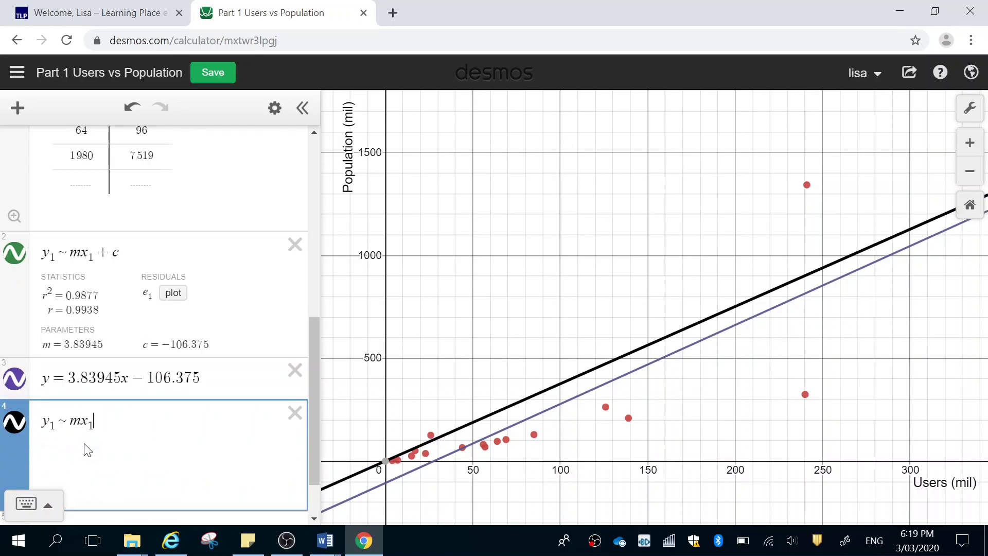
- Show the coordinates of the outlier data point at (241, 1343)
{"action": "mouse_move", "coordinate": [387, 463]}
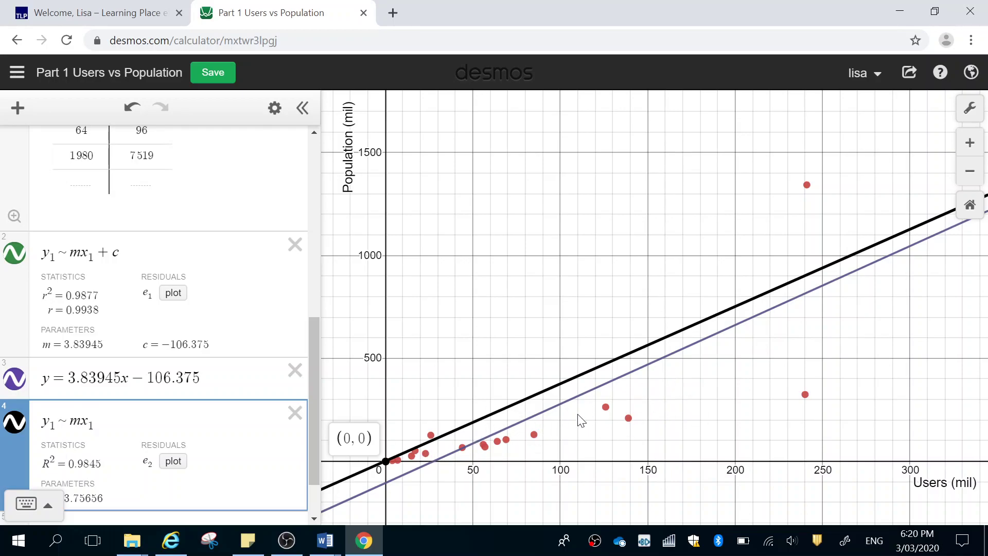
{"action": "left_click", "coordinate": [807, 186]}
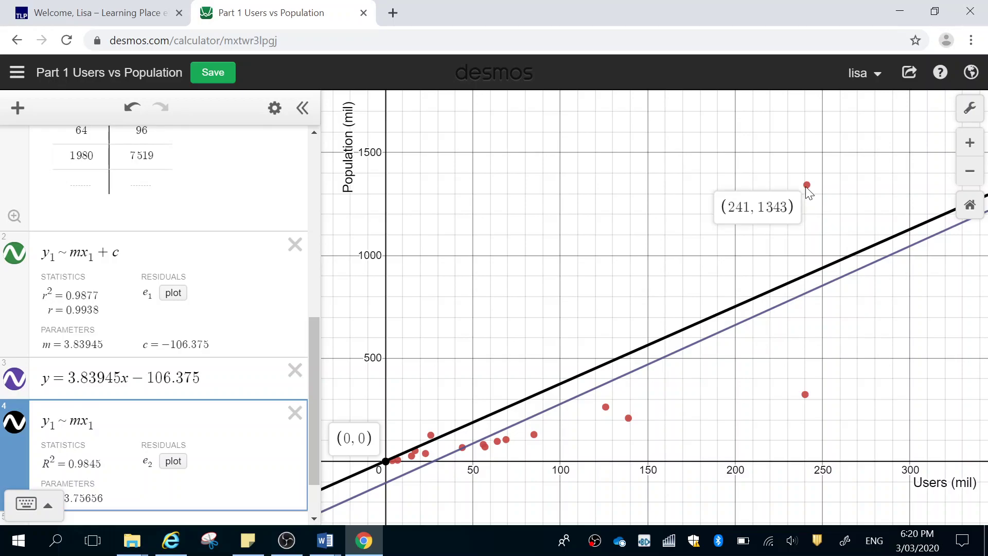